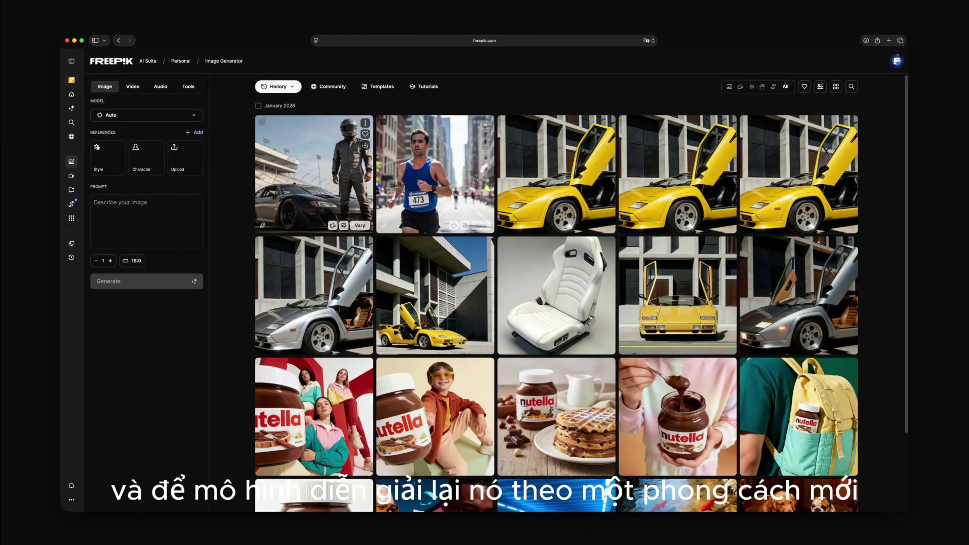
# Step: Preview the marathon runner image from the history, close it, and add that image as an upload reference
pyautogui.click(484, 214)
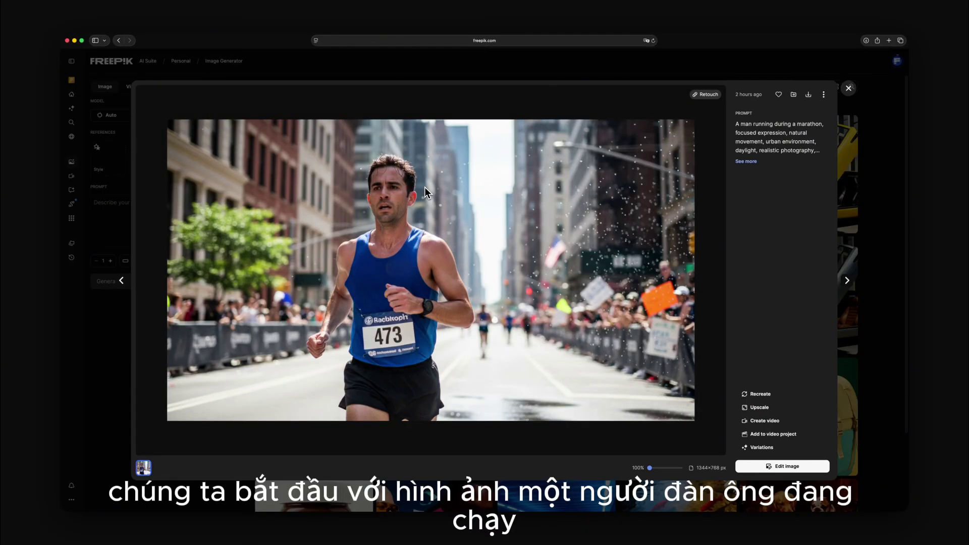
pyautogui.press('Escape')
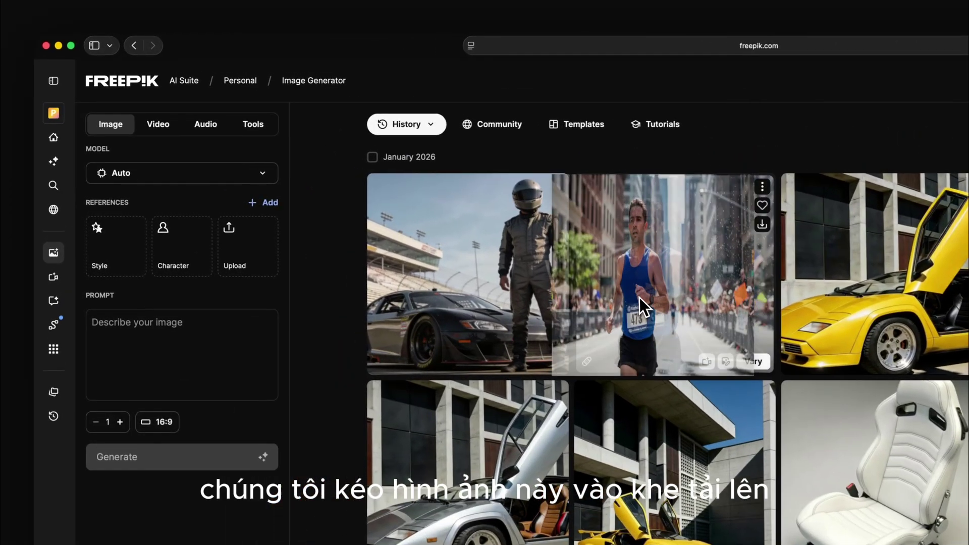
pyautogui.moveTo(641, 305); pyautogui.dragTo(242, 271)
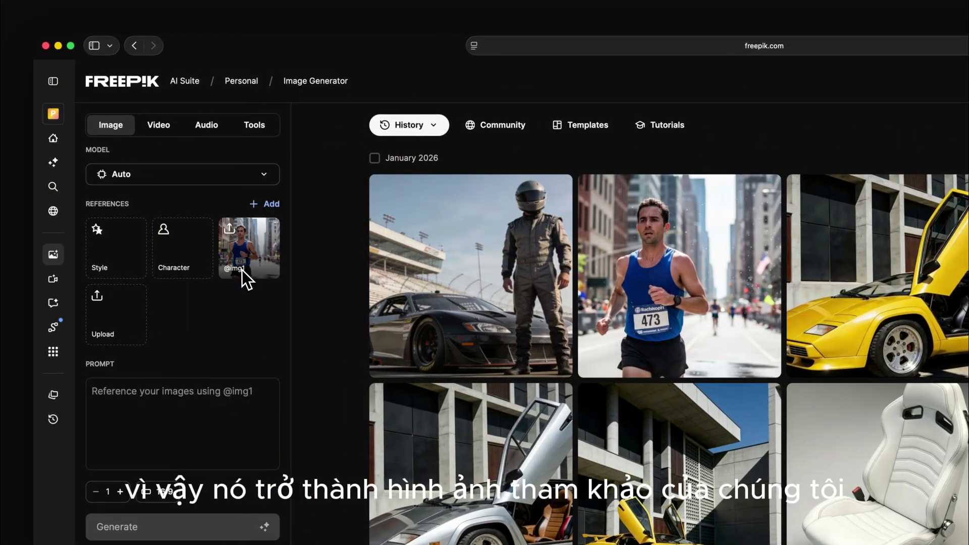
# Step: Set the image generation model to Google Nano Banana Pro
pyautogui.click(177, 178)
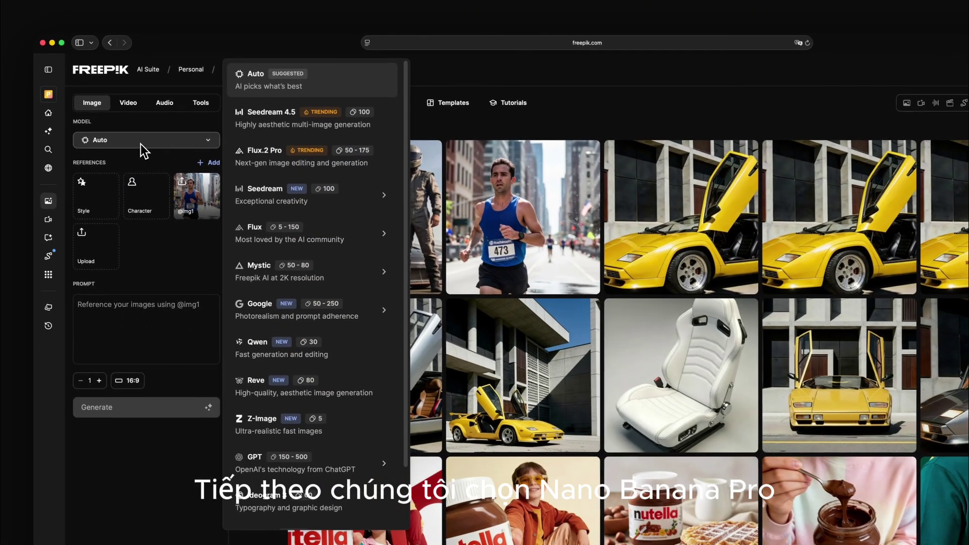
pyautogui.moveTo(241, 312)
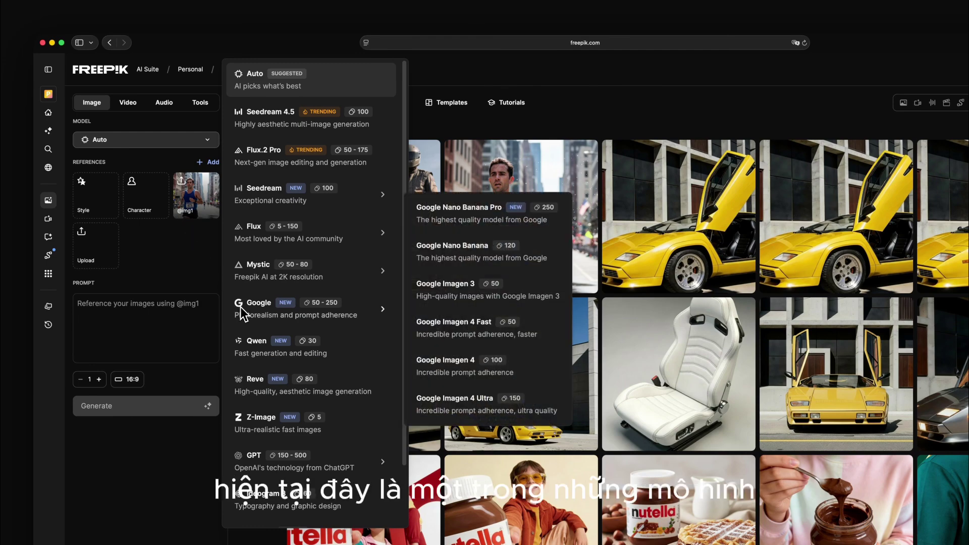
pyautogui.click(458, 226)
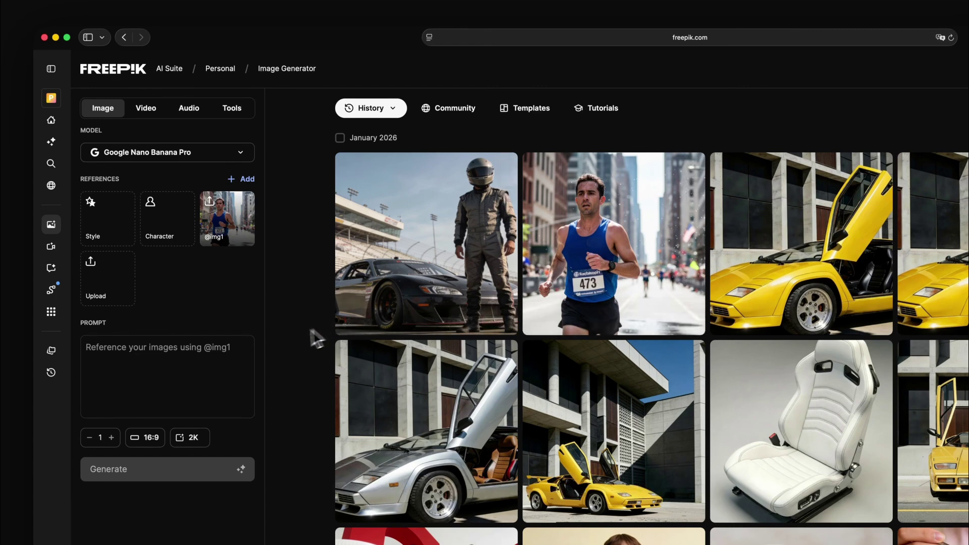
pyautogui.click(135, 370)
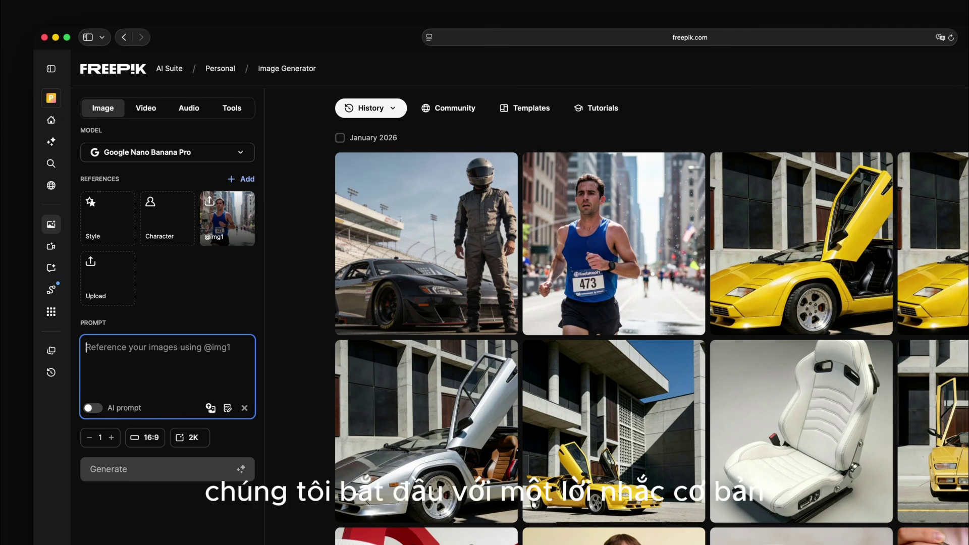
pyautogui.write('Transform this image @img1')
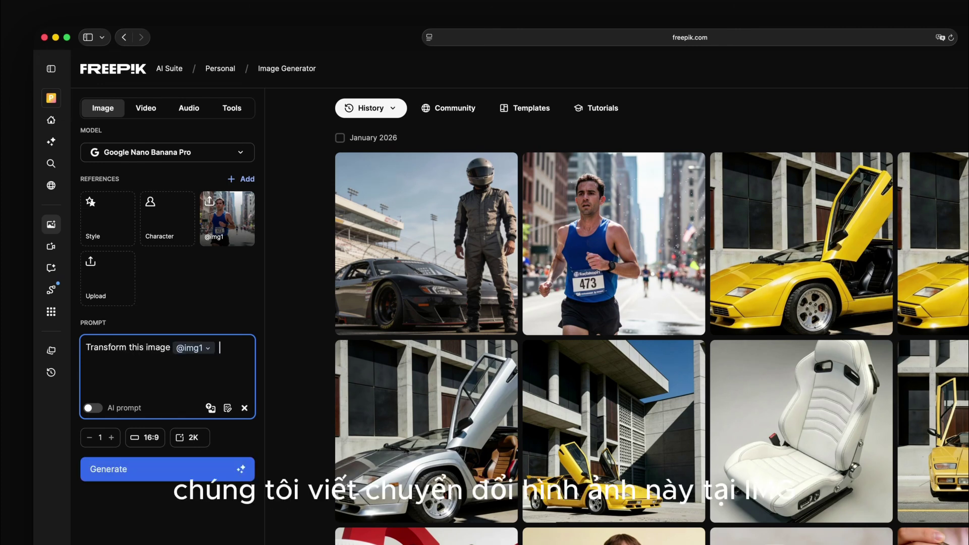
pyautogui.write(' into a clay animation style.')
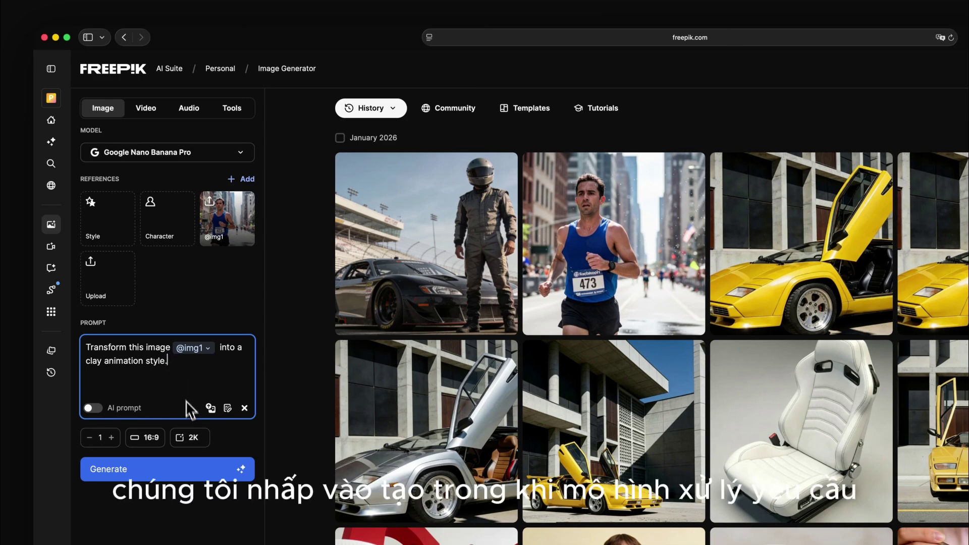
pyautogui.click(212, 476)
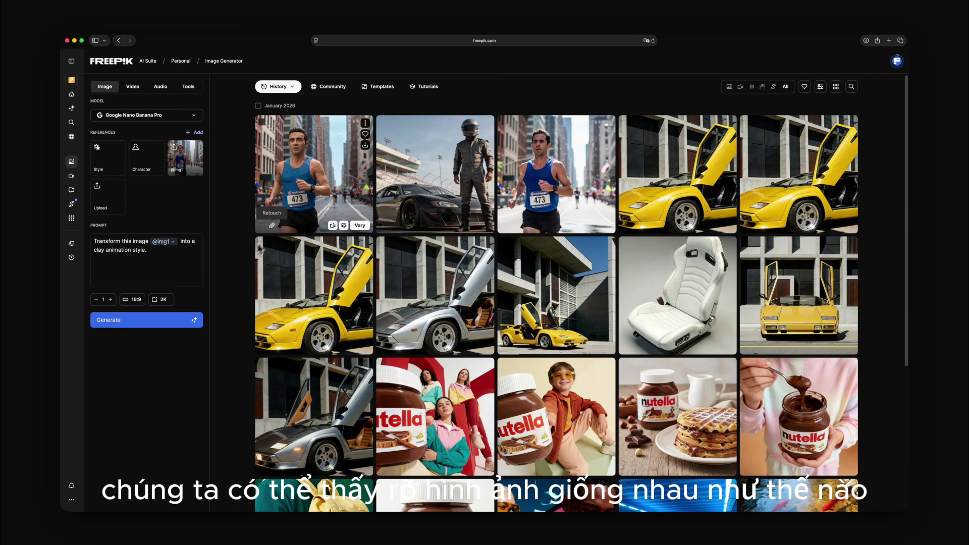
pyautogui.click(310, 207)
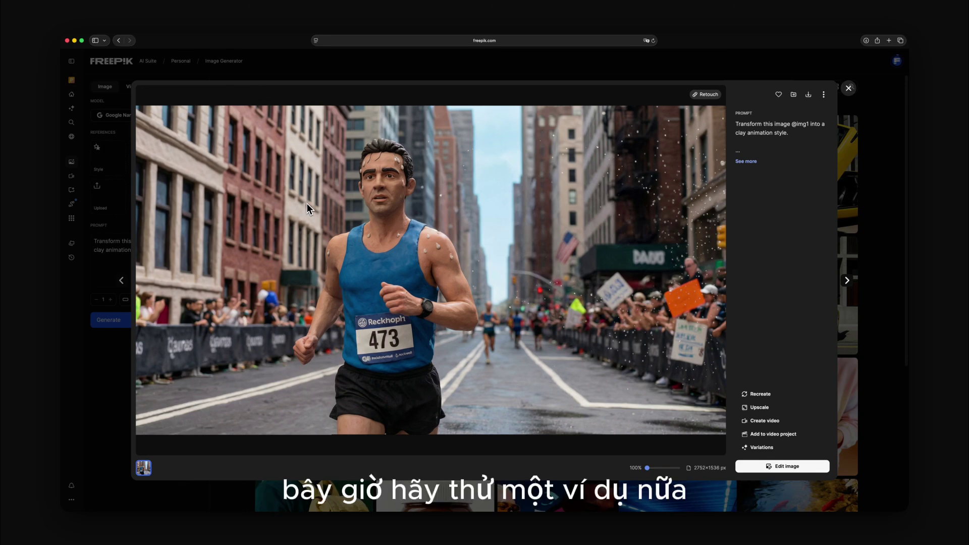
pyautogui.press('Escape')
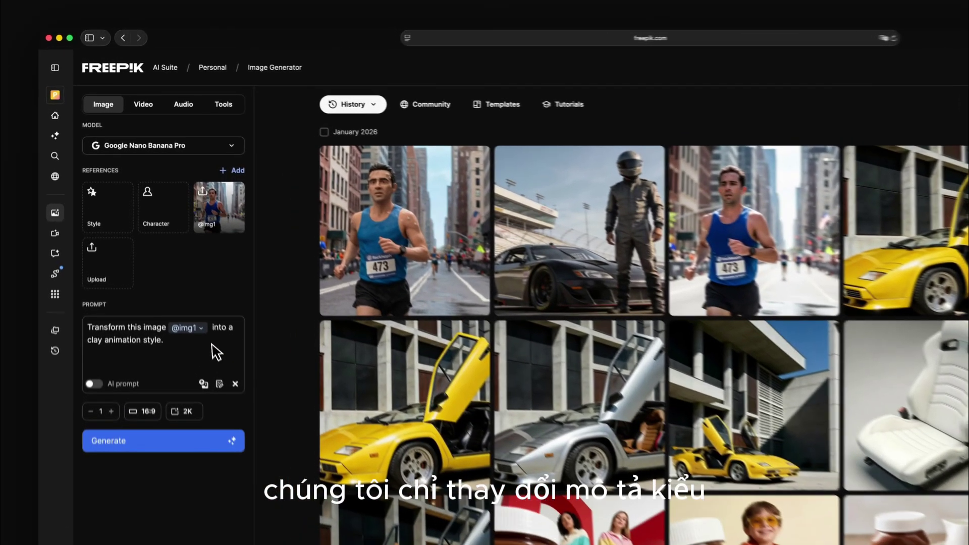
pyautogui.click(172, 260)
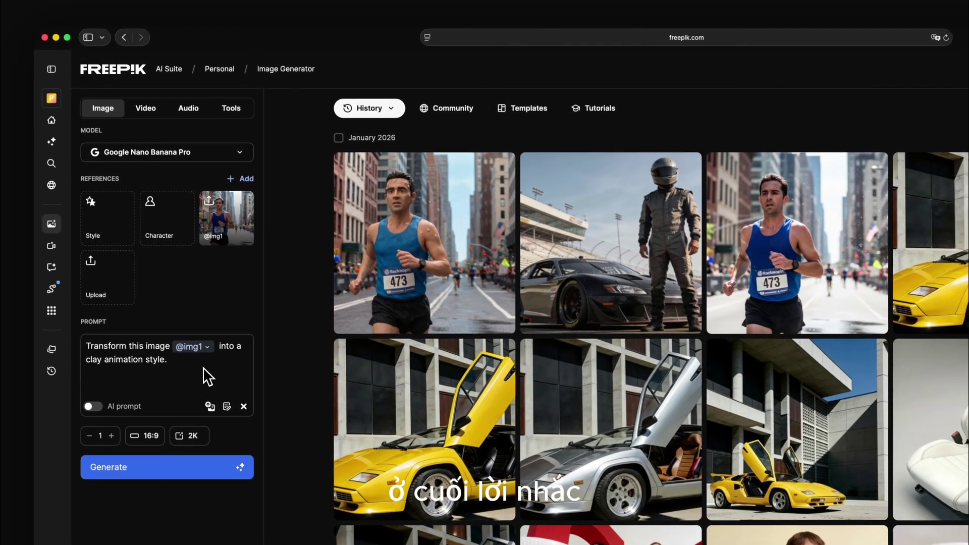
pyautogui.press('super+a')
pyautogui.write('Transform')
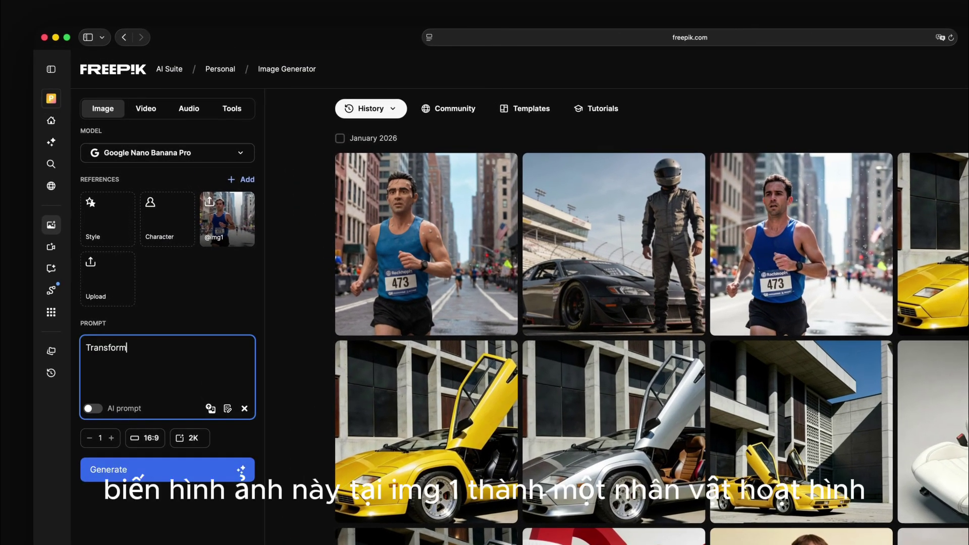
pyautogui.write(' this image @img1 into a cartoon character.')
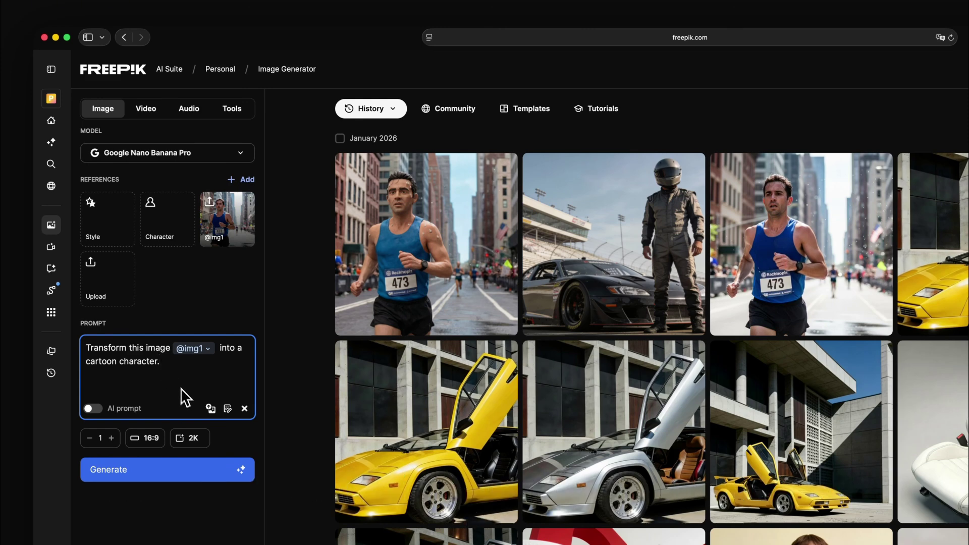
pyautogui.click(229, 476)
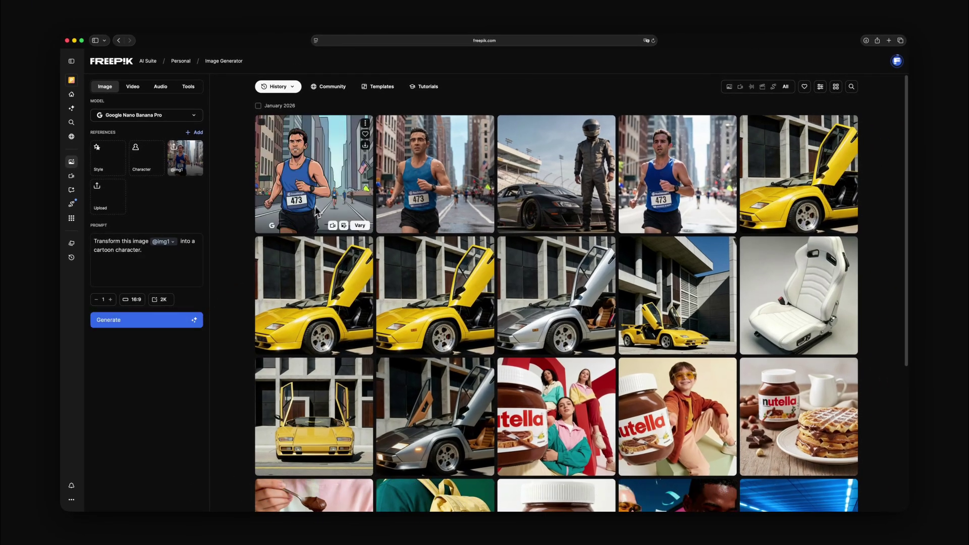
pyautogui.click(324, 203)
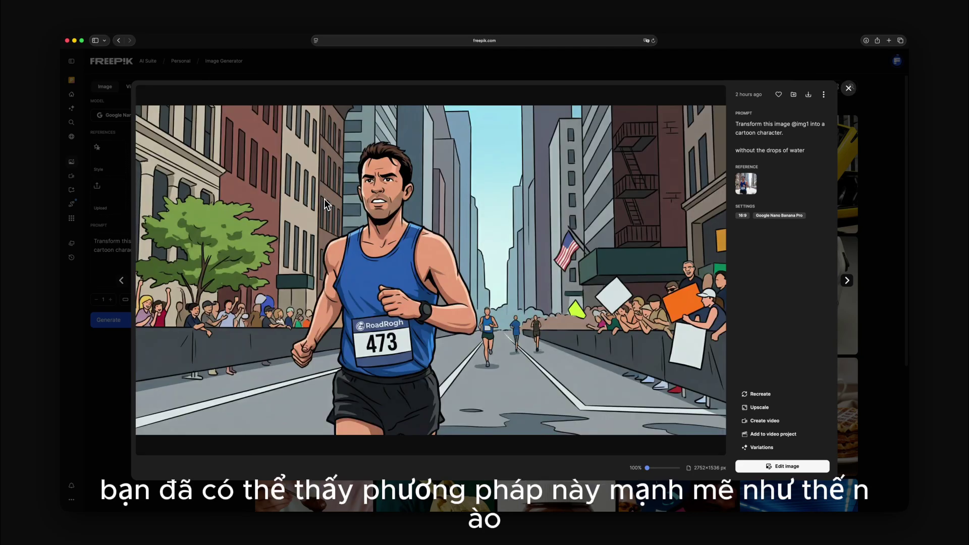
pyautogui.press('Escape')
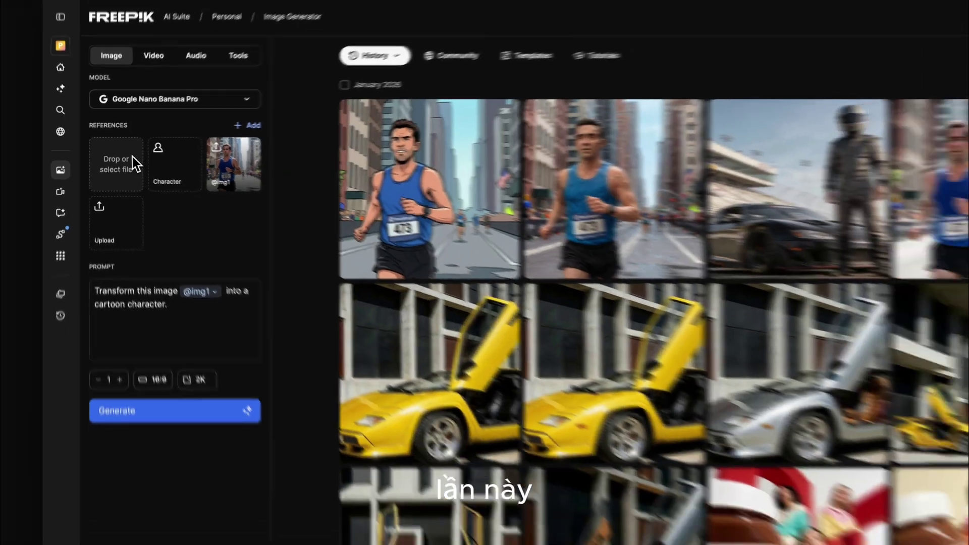
# Step: Replace the runner reference with the history image of the helmeted racing driver beside the black car
pyautogui.click(132, 156)
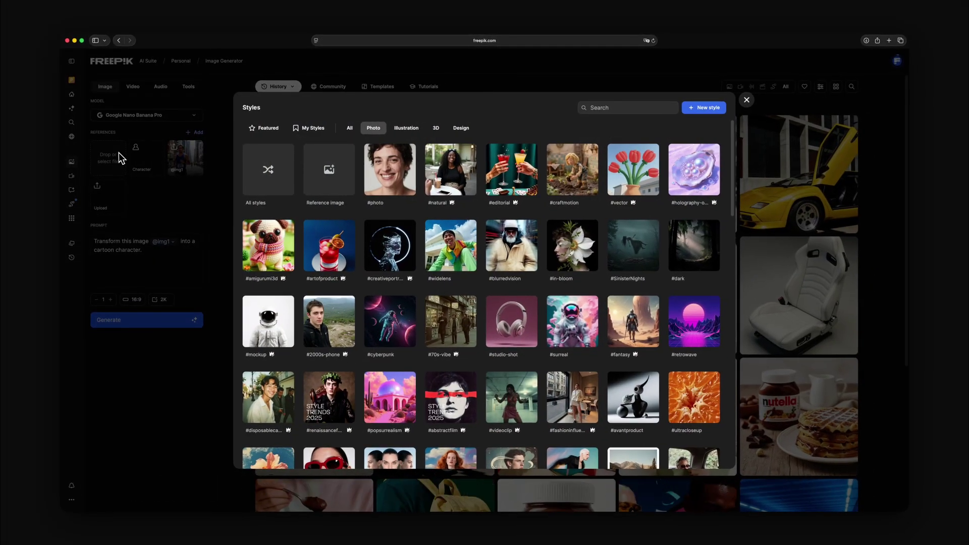
pyautogui.click(119, 153)
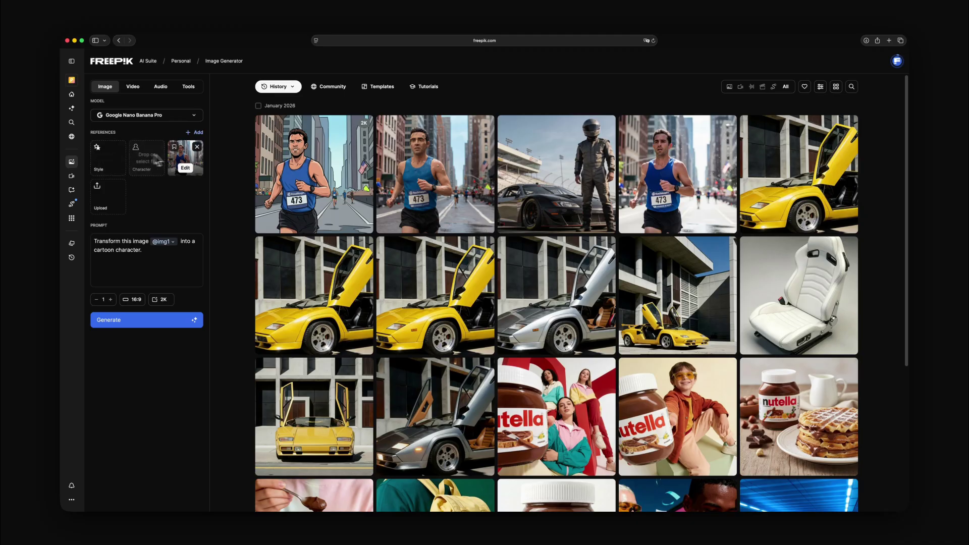
pyautogui.click(562, 162)
pyautogui.press('Escape')
pyautogui.moveTo(561, 162); pyautogui.dragTo(188, 161)
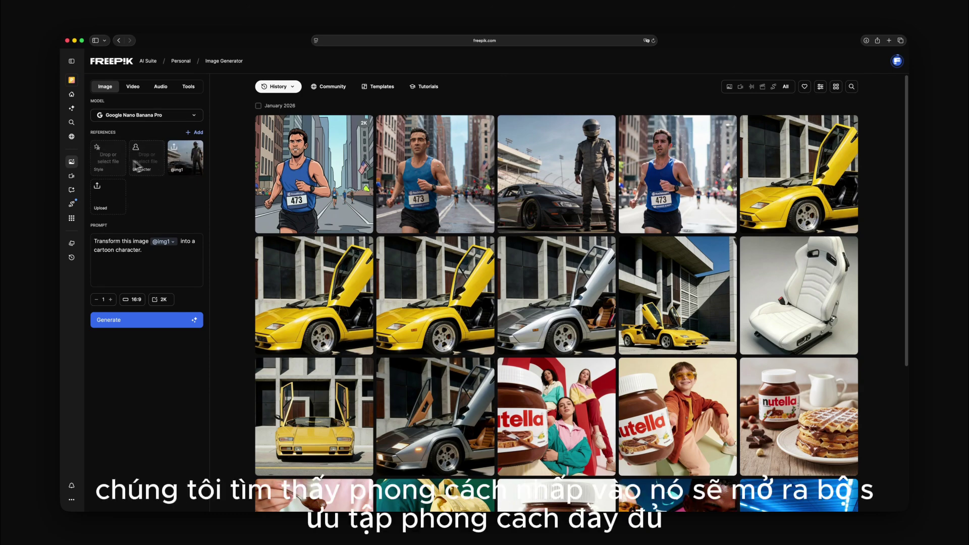
# Step: Browse the style library's Design, 3D, Illustration, Photo and All categories
pyautogui.click(112, 162)
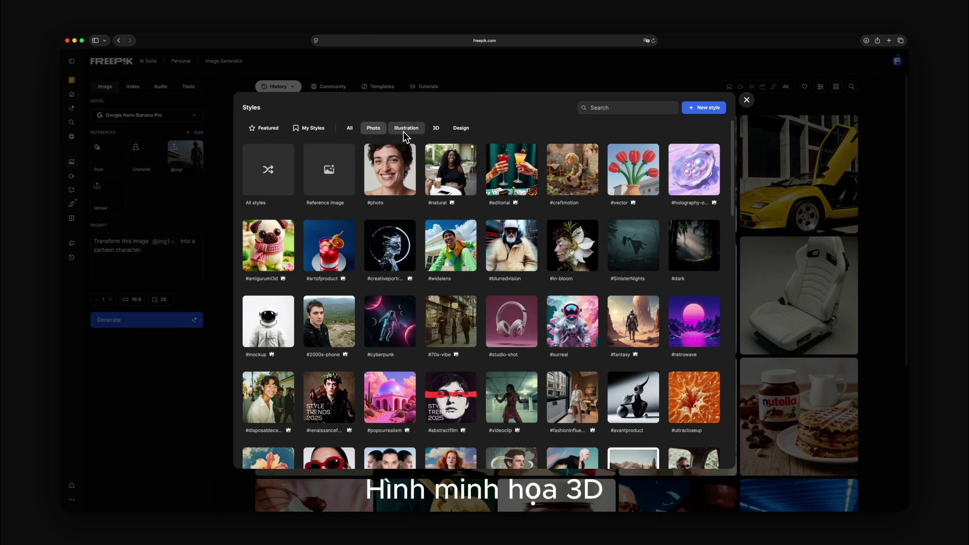
pyautogui.click(463, 129)
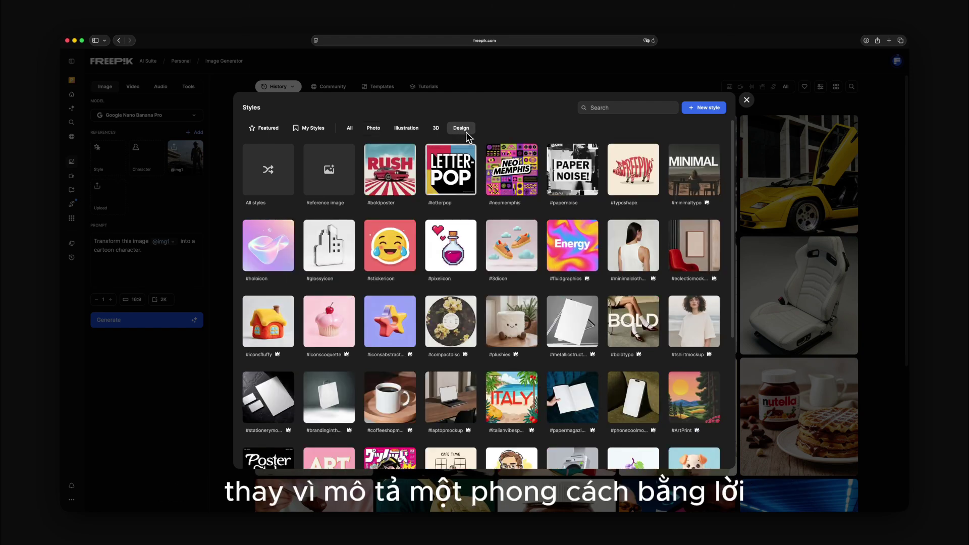
pyautogui.click(443, 132)
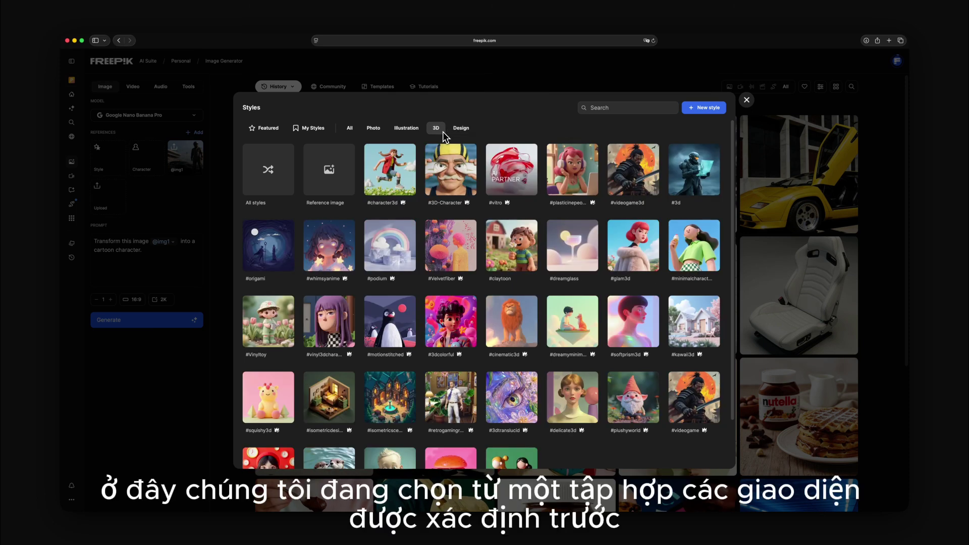
pyautogui.click(407, 132)
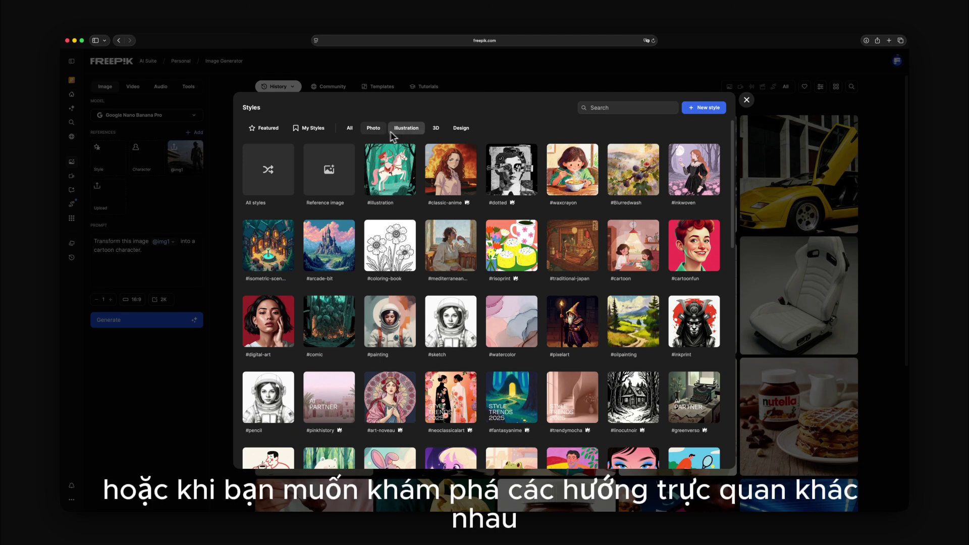
pyautogui.click(377, 133)
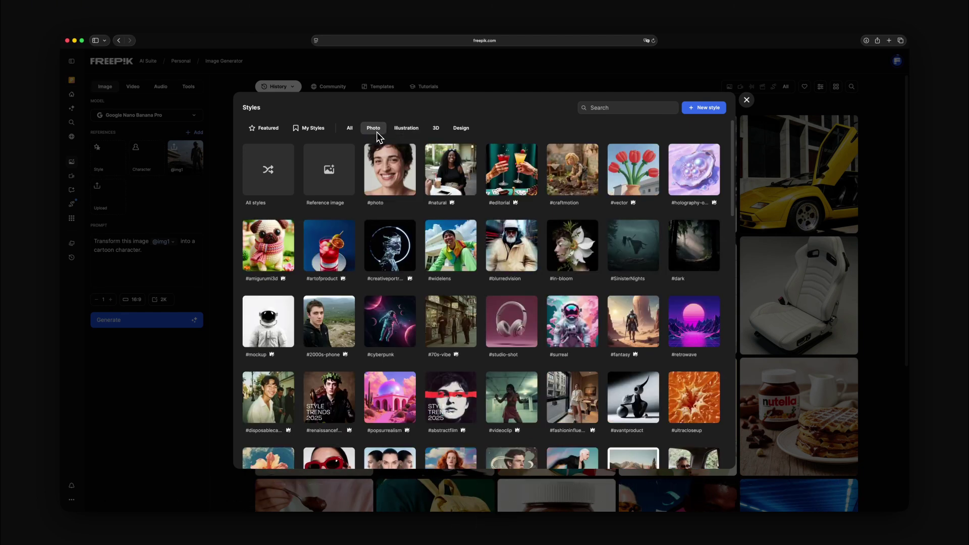
pyautogui.click(353, 134)
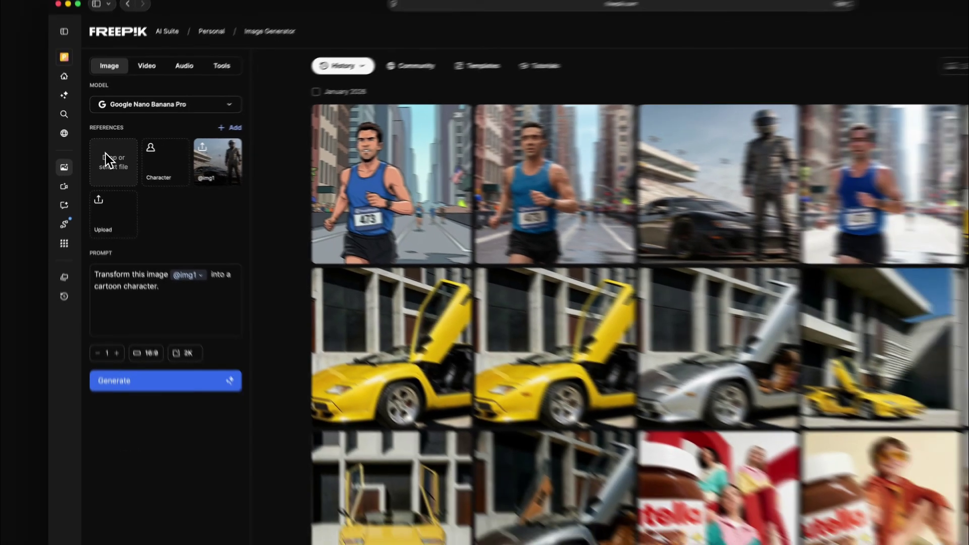
# Step: Add the #retrowave style from the Photo category of the style library as the style reference
pyautogui.click(109, 155)
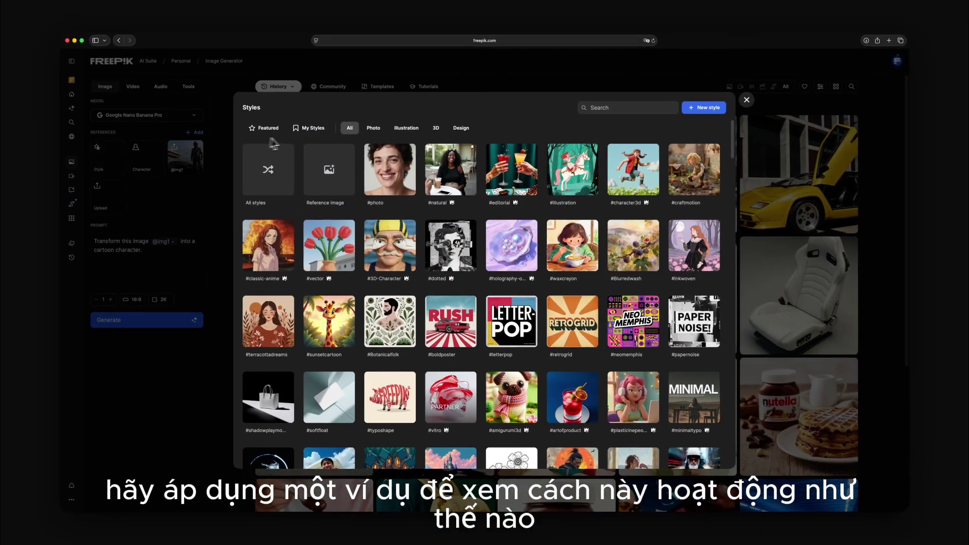
pyautogui.click(373, 128)
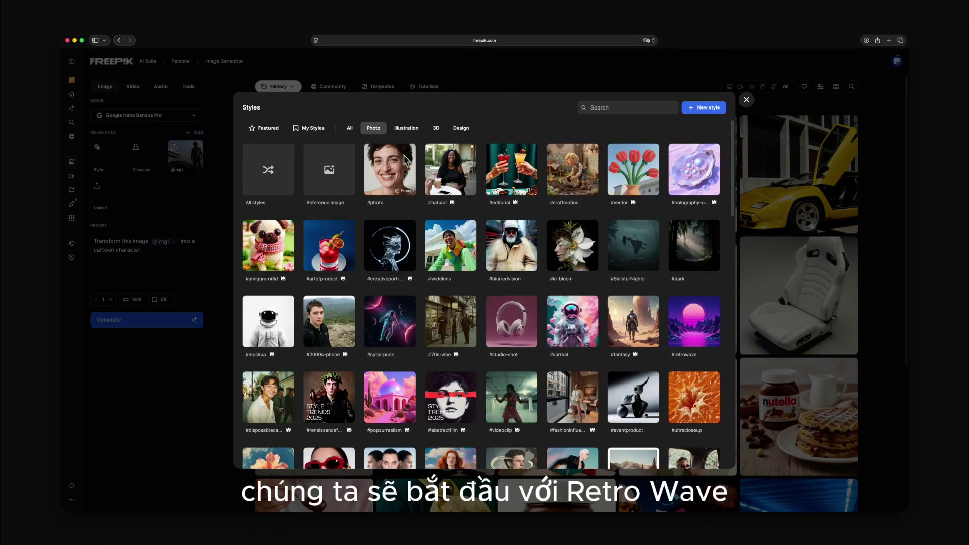
pyautogui.click(686, 330)
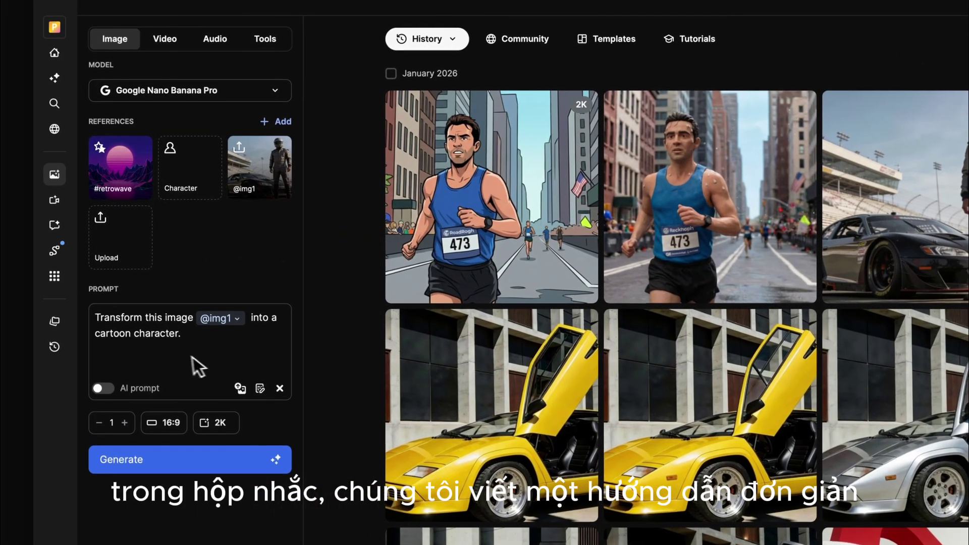
# Step: Generate an image with the prompt "Transform my image into this style." and look through the enlarged retrowave versions
pyautogui.click(195, 356)
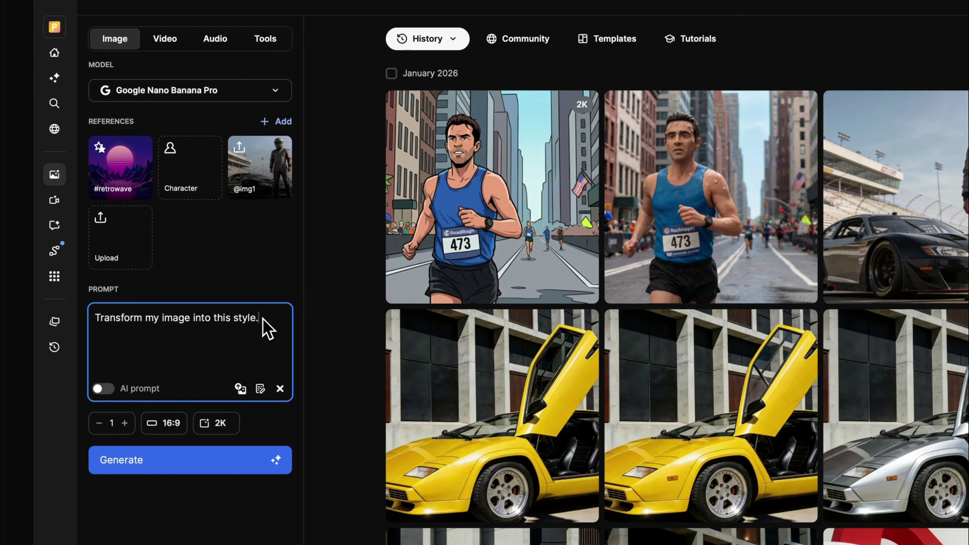
pyautogui.click(277, 461)
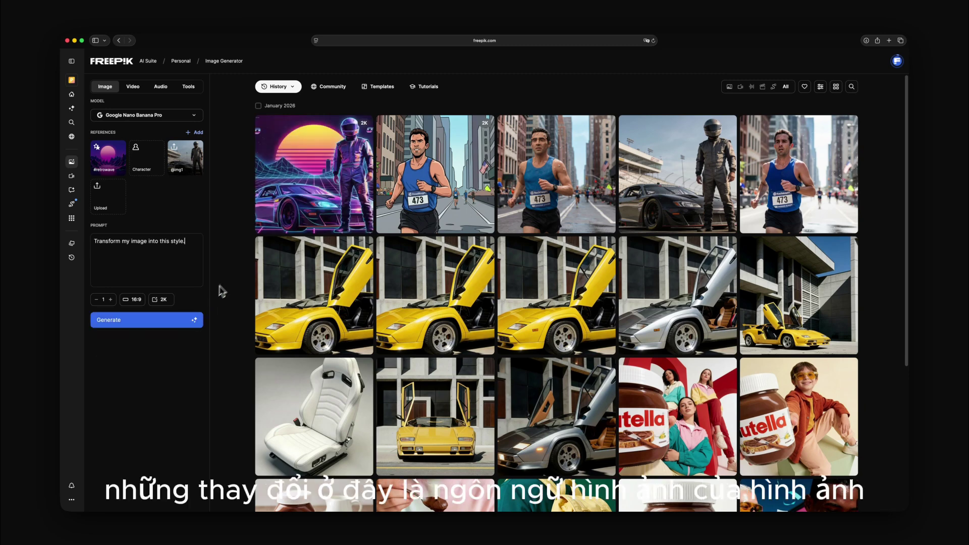
pyautogui.click(307, 204)
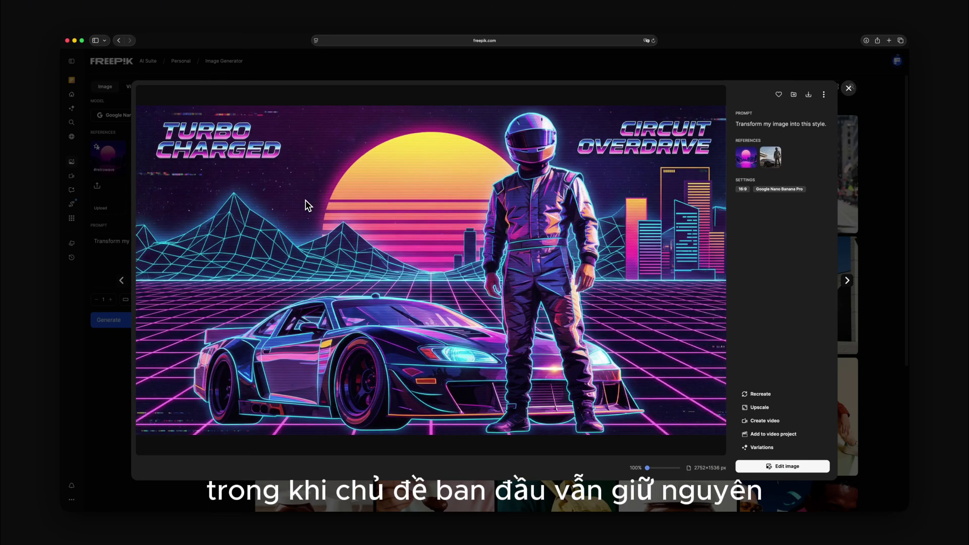
pyautogui.press('Right')
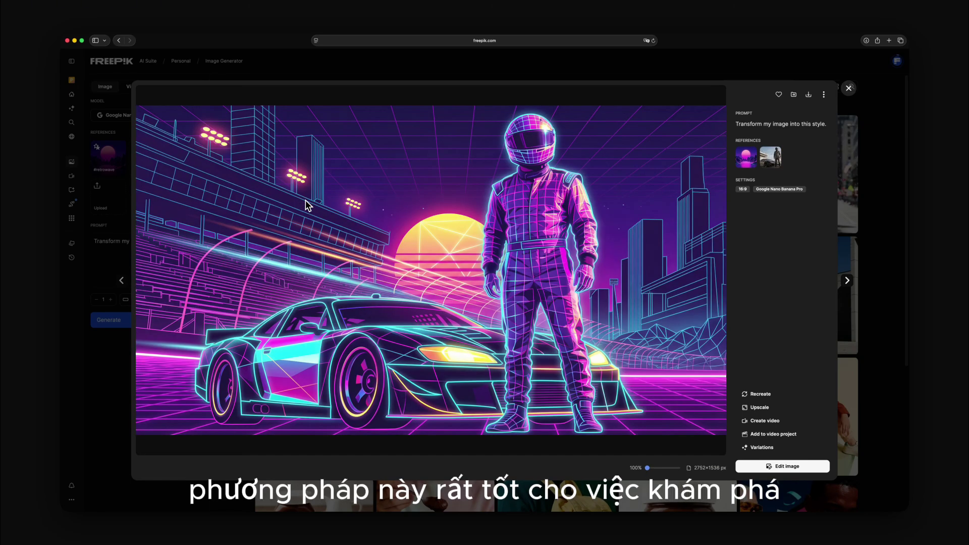
pyautogui.press('Right')
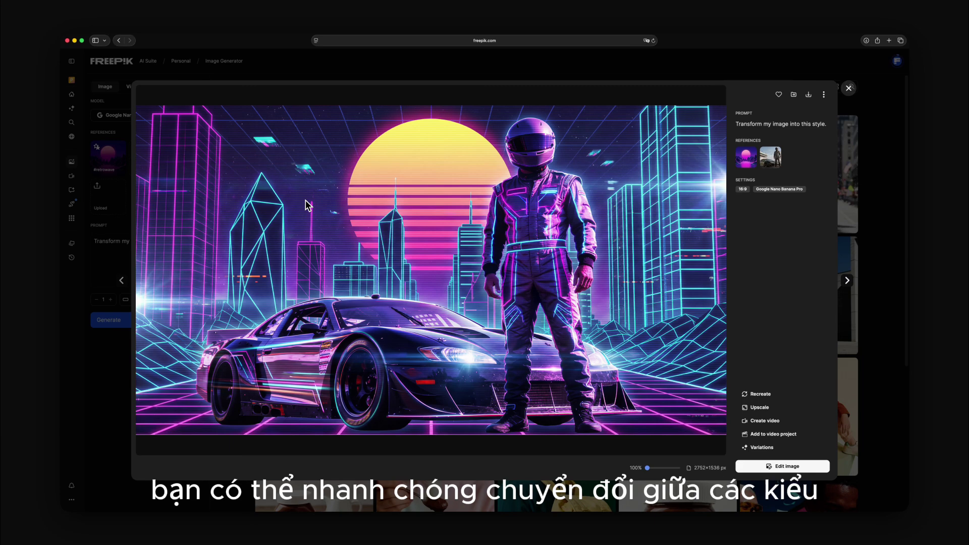
# Step: Compare the remaining enlarged retrowave versions of the racing driver image and return to the image history
pyautogui.press('Right')
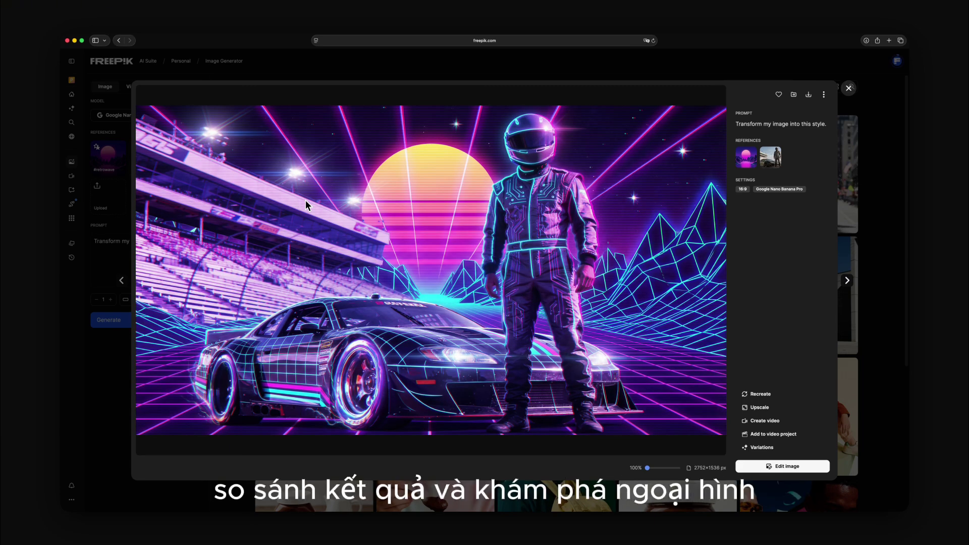
pyautogui.press('Right')
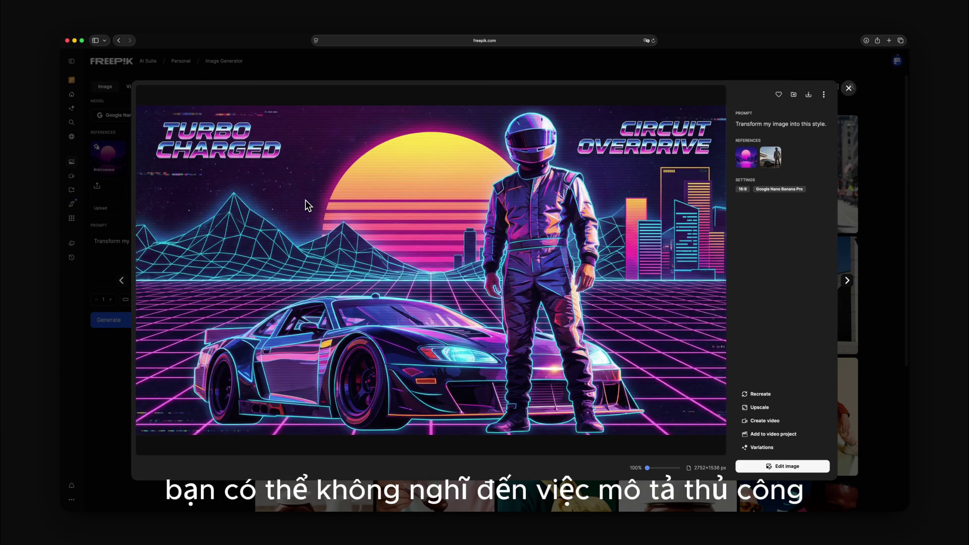
pyautogui.press('Escape')
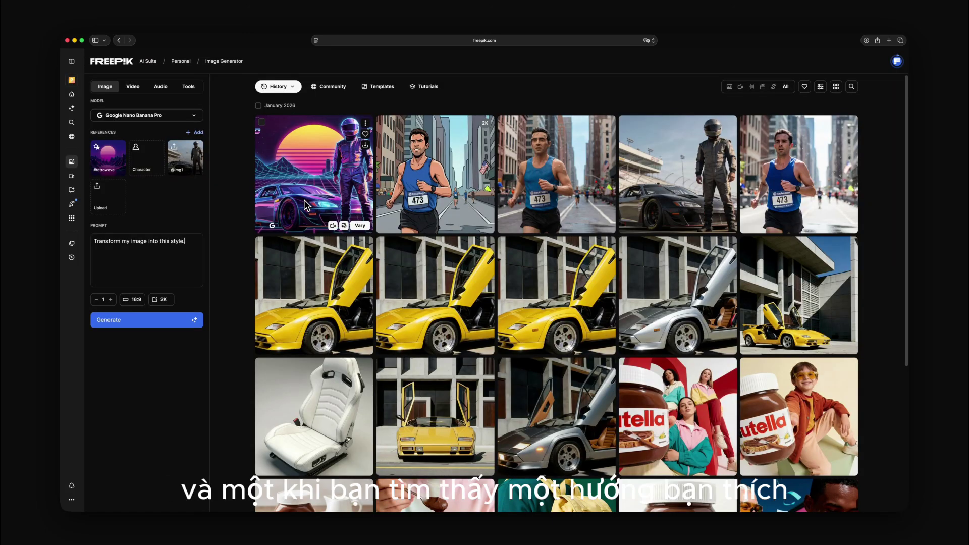
# Step: Open the new style form from the style library and review its Reference image, Prompt and Train creation methods
pyautogui.click(120, 166)
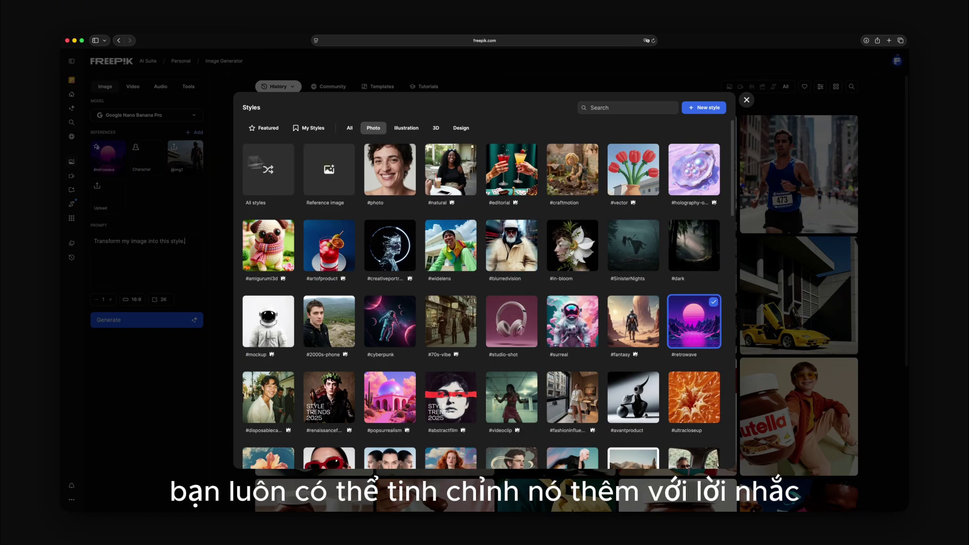
pyautogui.click(697, 111)
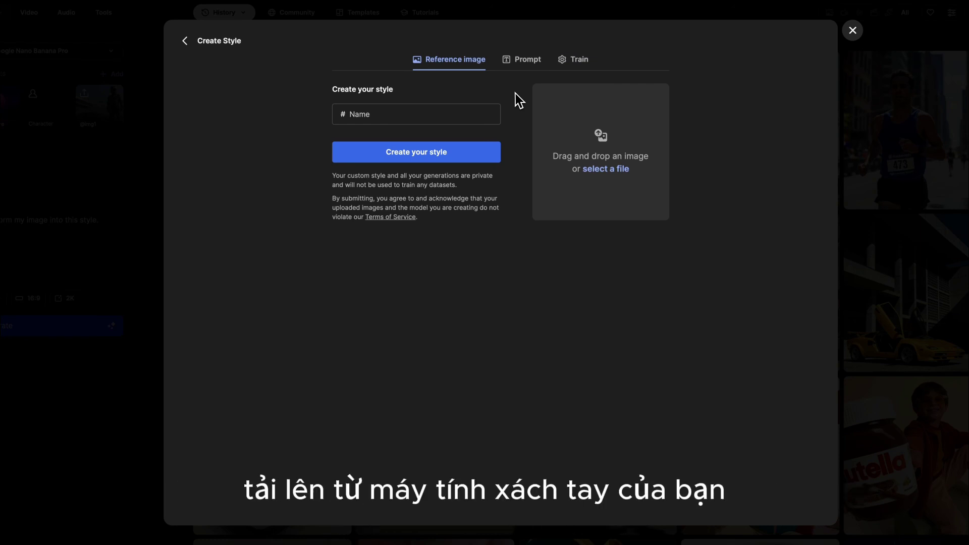
pyautogui.click(529, 63)
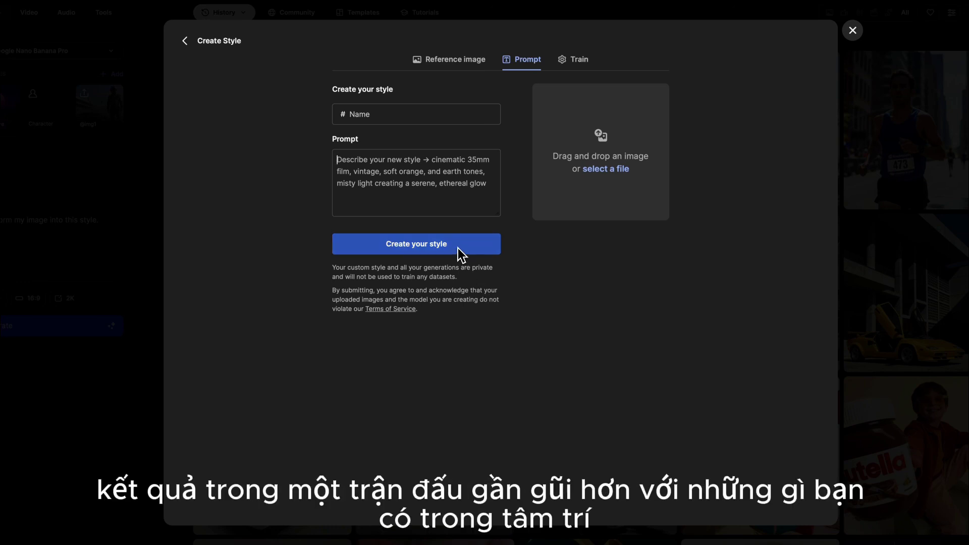
pyautogui.click(570, 64)
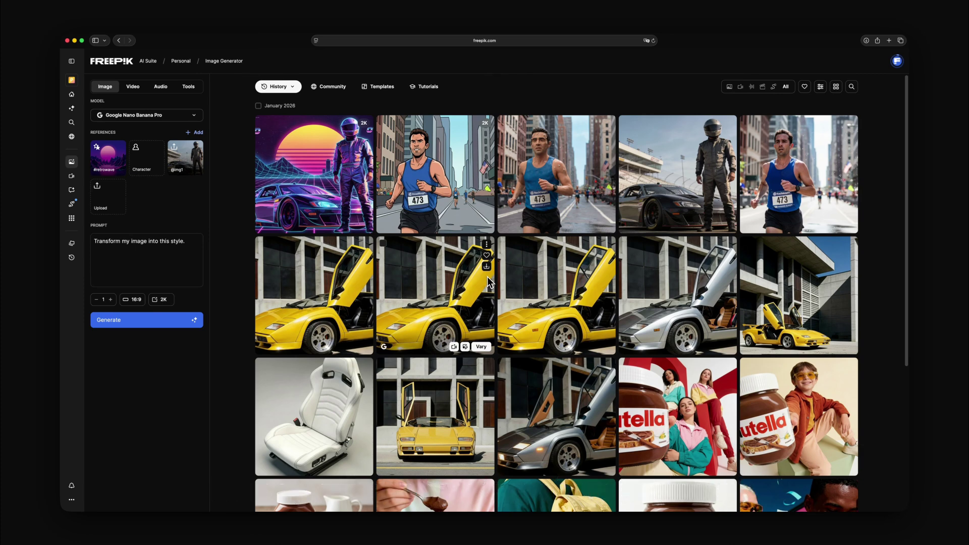
# Step: Open the original image of the racing driver beside the black car in the image editor with the Restyle tool
pyautogui.click(696, 190)
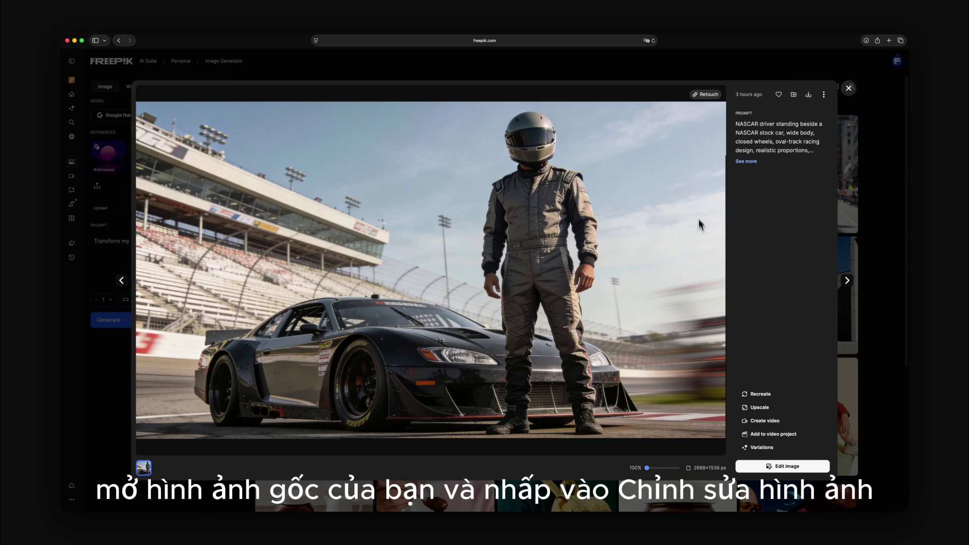
pyautogui.click(802, 466)
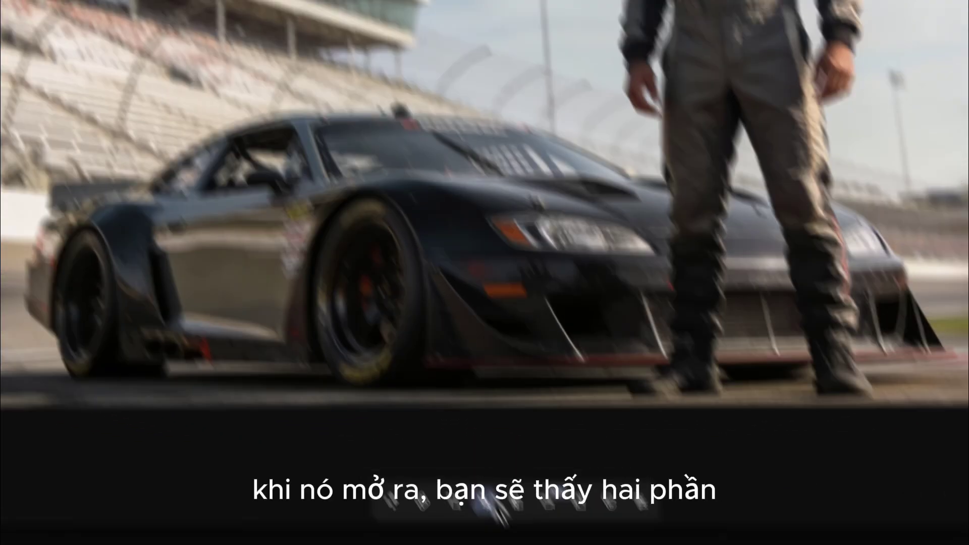
pyautogui.click(492, 507)
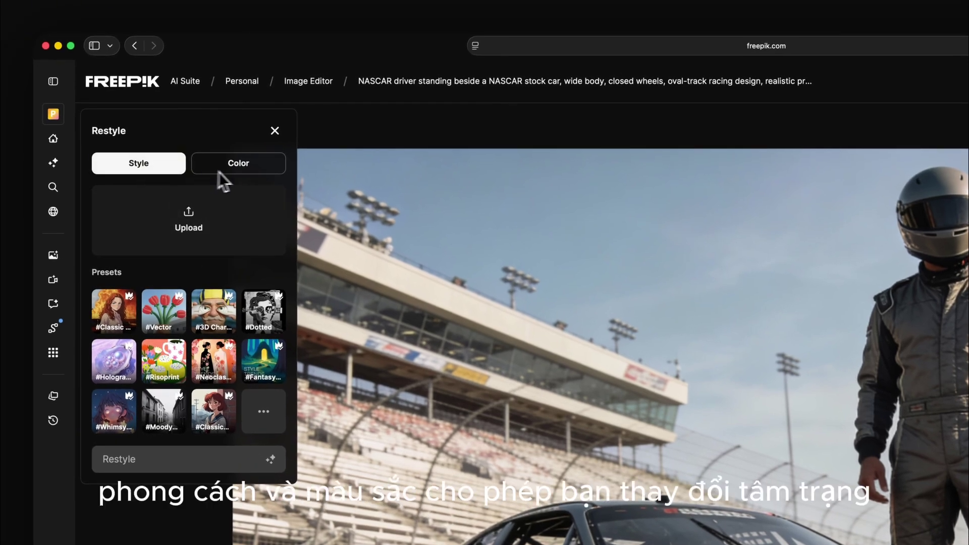
# Step: Examine Restyle's color presets, the full color palette library and the option to create a new palette
pyautogui.click(242, 170)
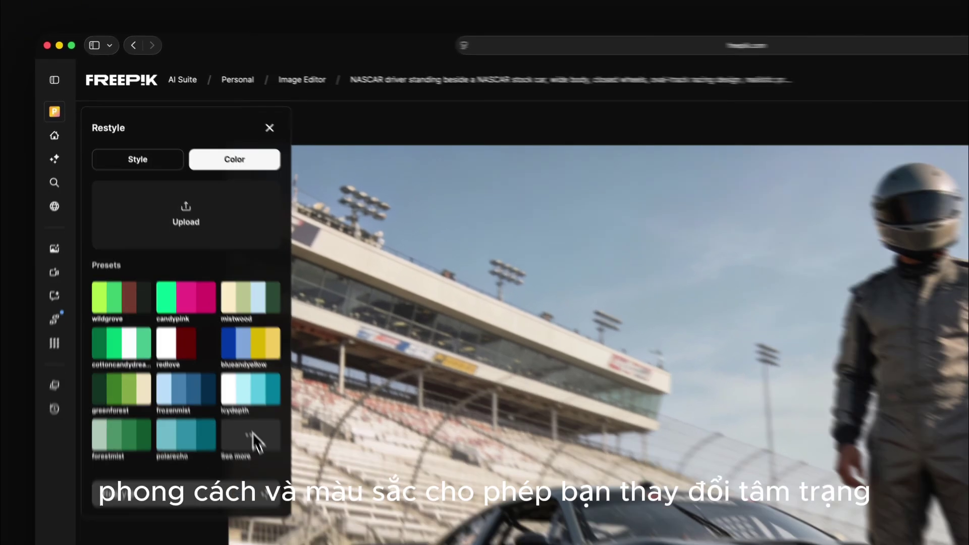
pyautogui.click(255, 449)
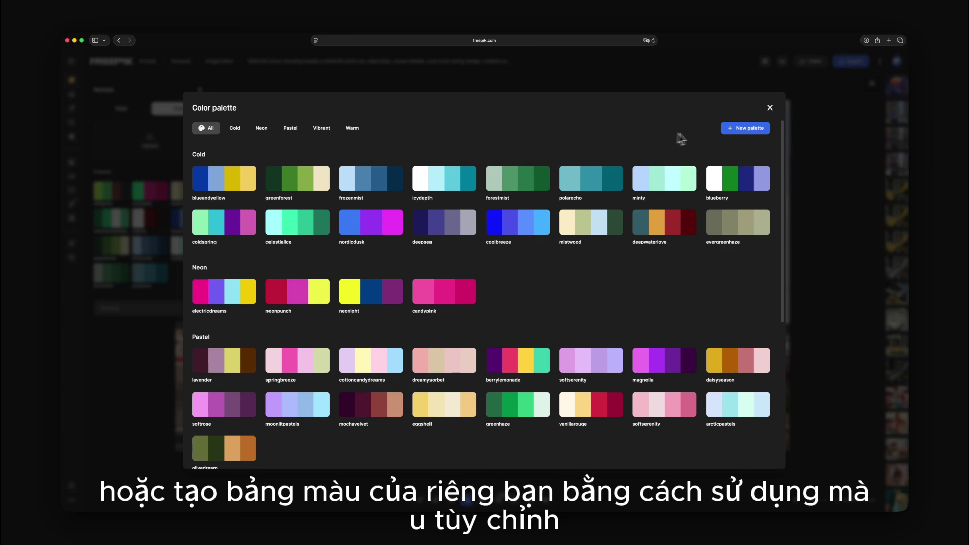
pyautogui.click(737, 132)
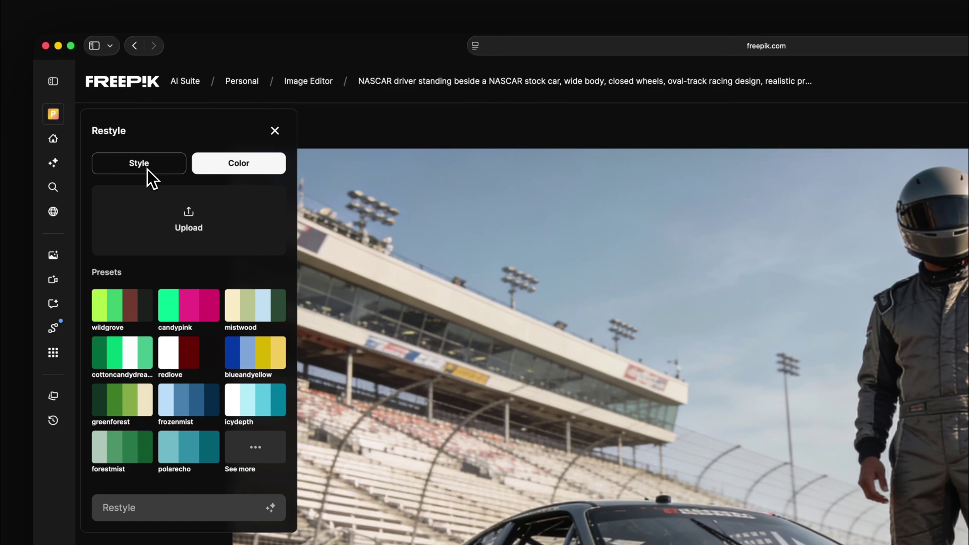
# Step: Restyle the racing driver image with the #softwatercolors style preset from the expanded style list
pyautogui.click(147, 169)
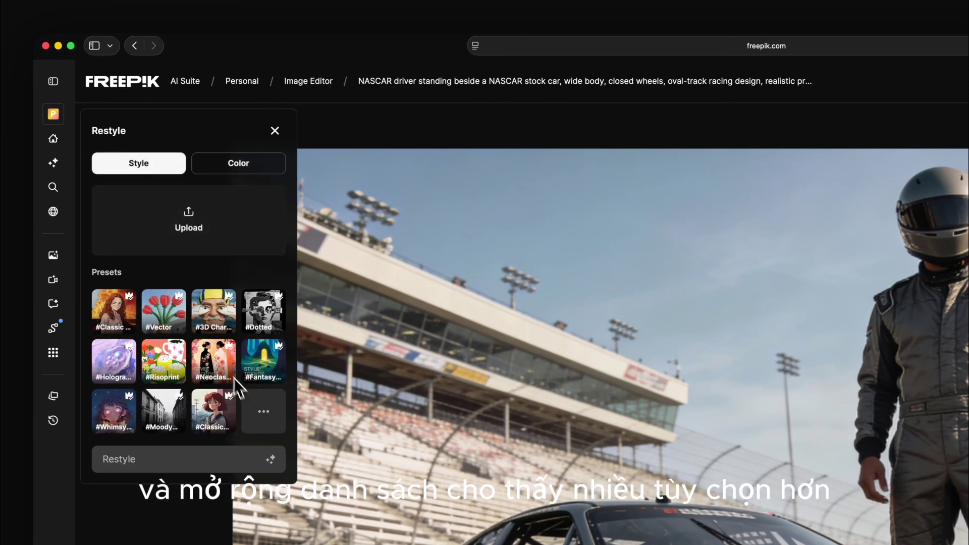
pyautogui.click(254, 412)
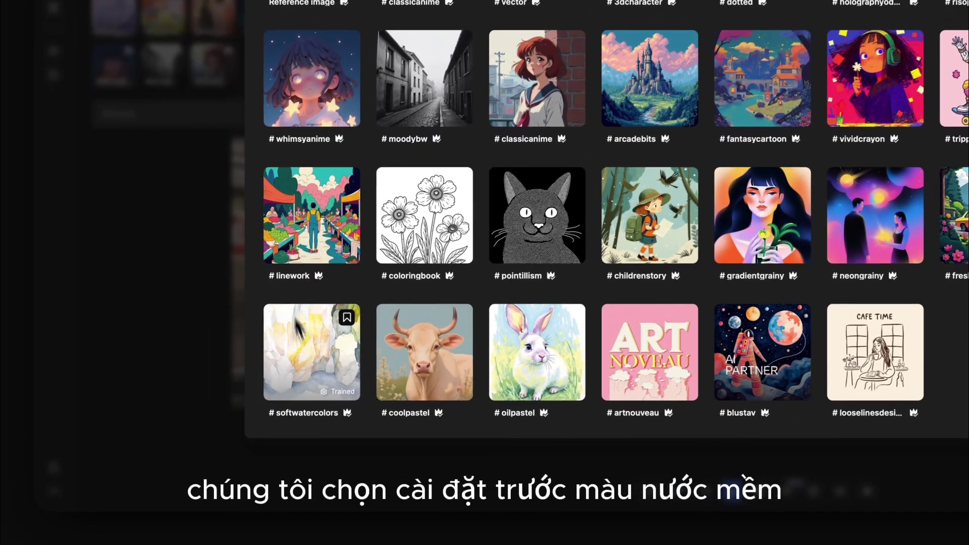
pyautogui.moveTo(224, 444)
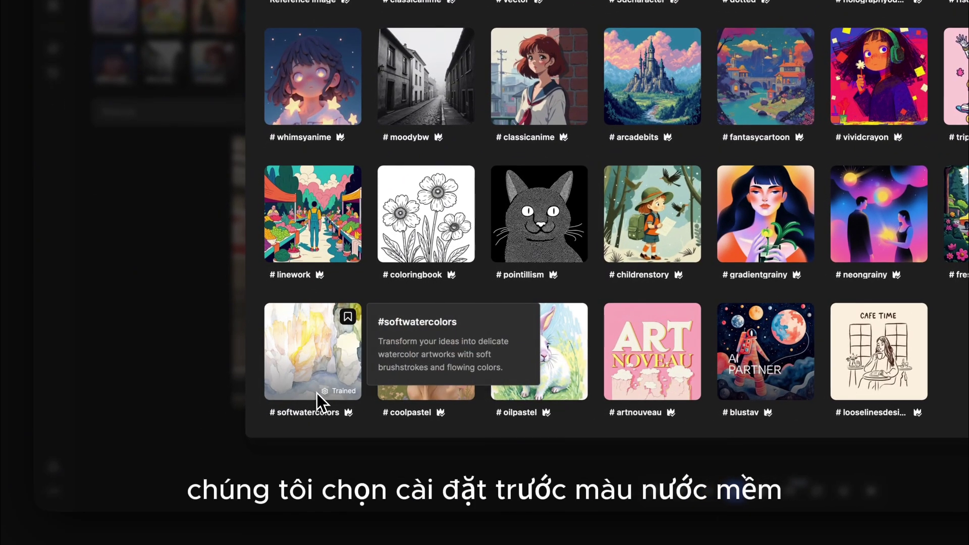
pyautogui.click(317, 393)
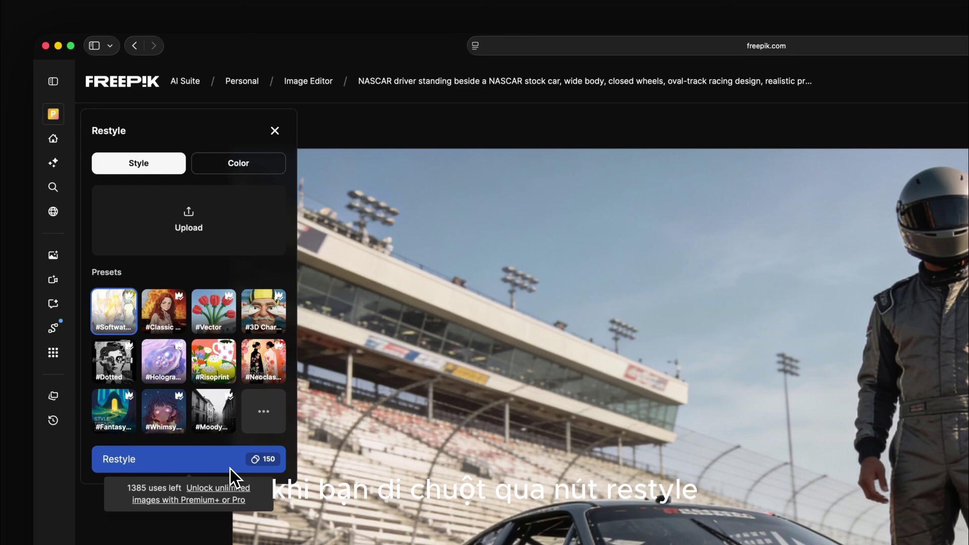
pyautogui.click(230, 468)
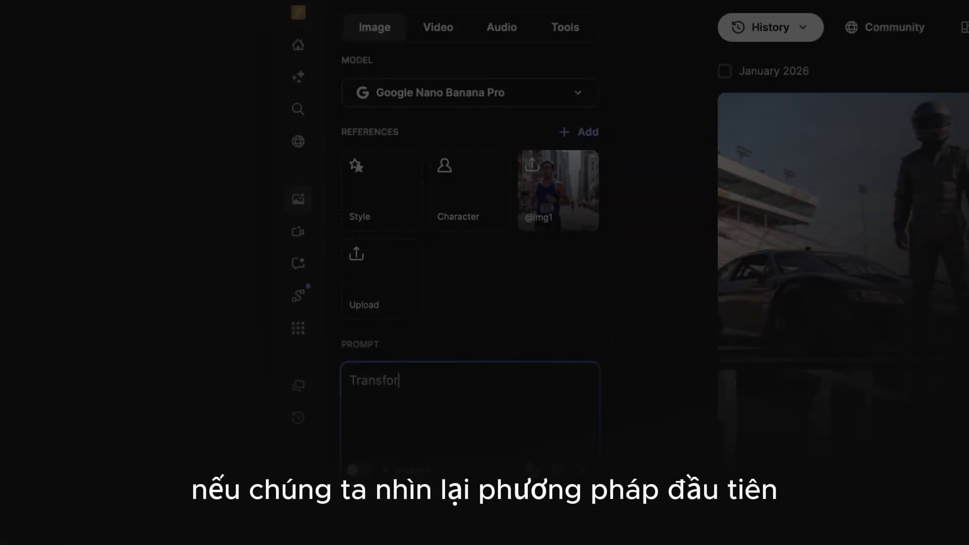
pyautogui.write('this image @img1 into a clay a')
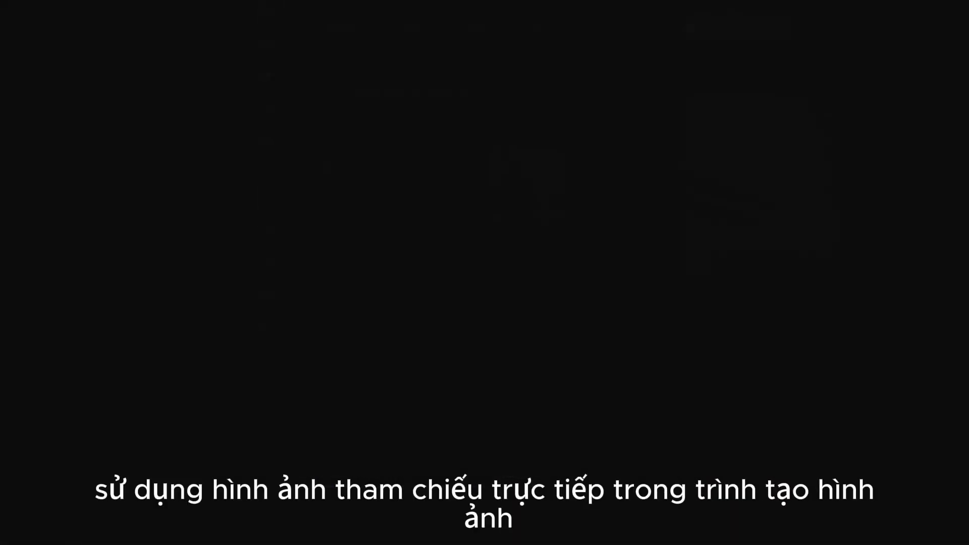
pyautogui.write('nimation style')
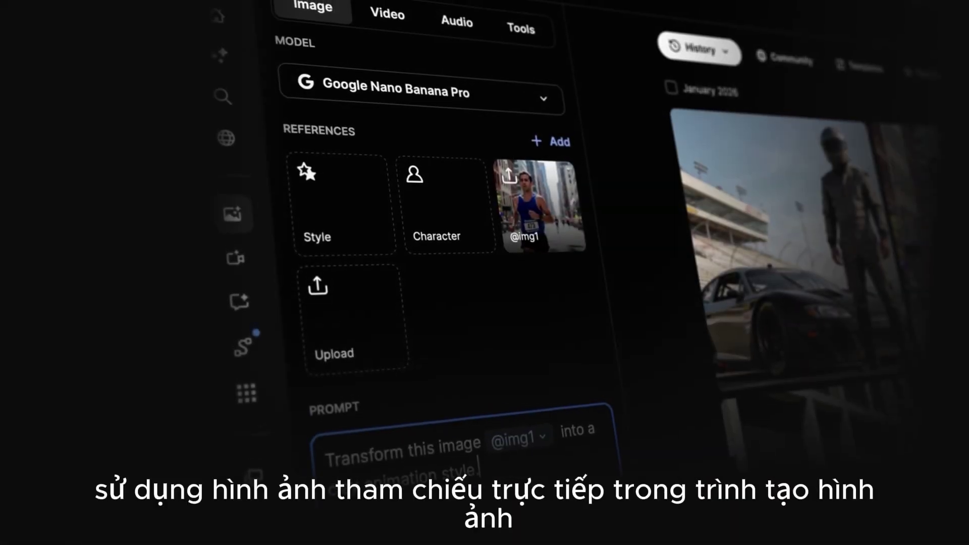